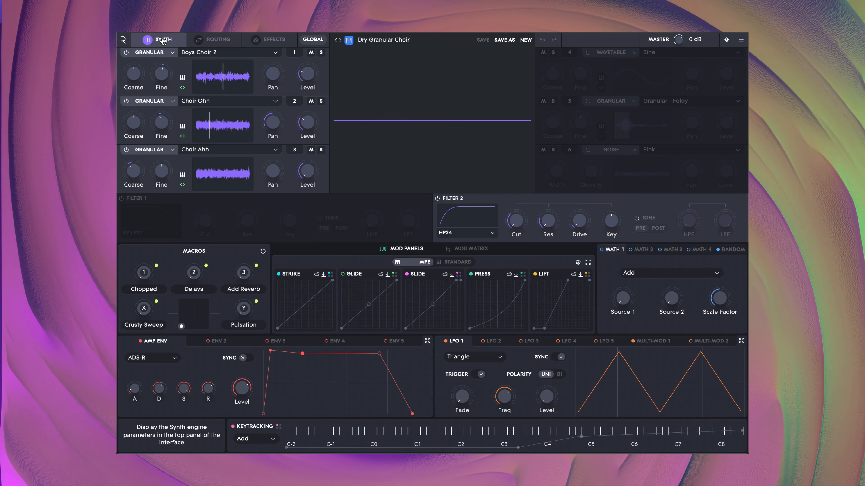
- Display the synth engine of the Dry Granular Choir preset and examine the settings of its granular sources
{"action": "left_click", "coordinate": [161, 39]}
{"action": "left_click", "coordinate": [326, 71]}
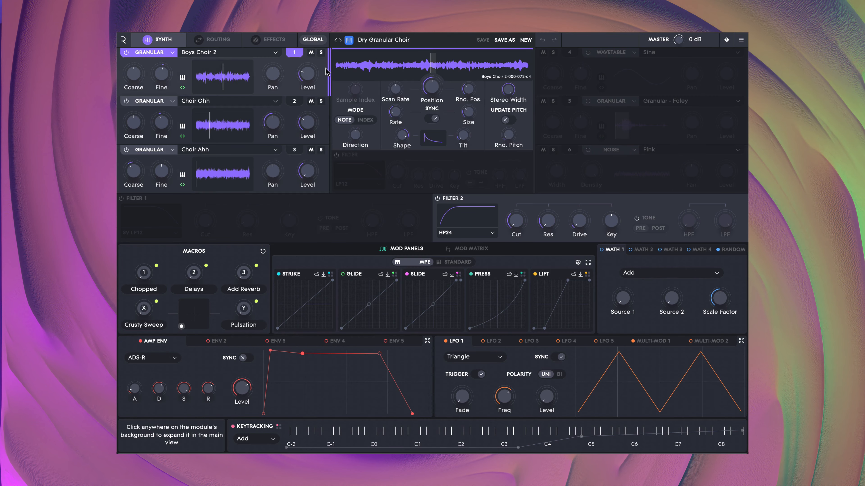
{"action": "left_click", "coordinate": [323, 123]}
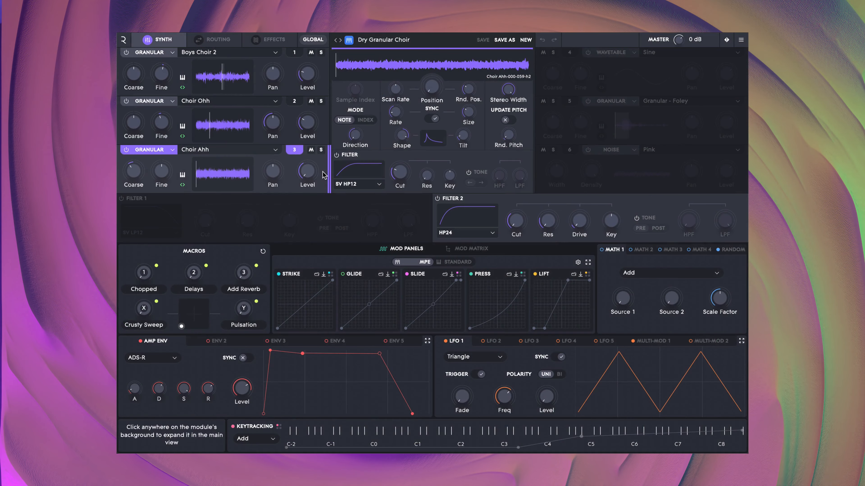
- Load the Granular Dulcimer Stab preset with the orange keyboard symbol and show the detailed settings of its granular source 1
{"action": "left_click", "coordinate": [412, 41]}
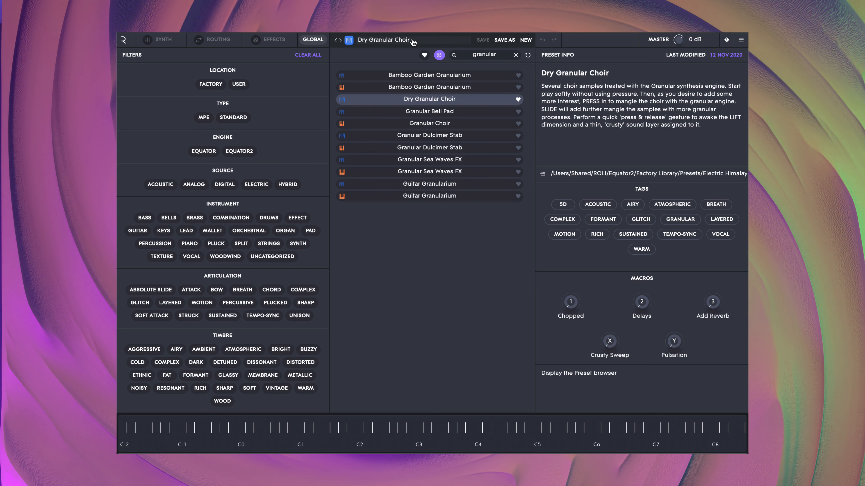
{"action": "left_click", "coordinate": [436, 148]}
{"action": "left_click", "coordinate": [160, 40]}
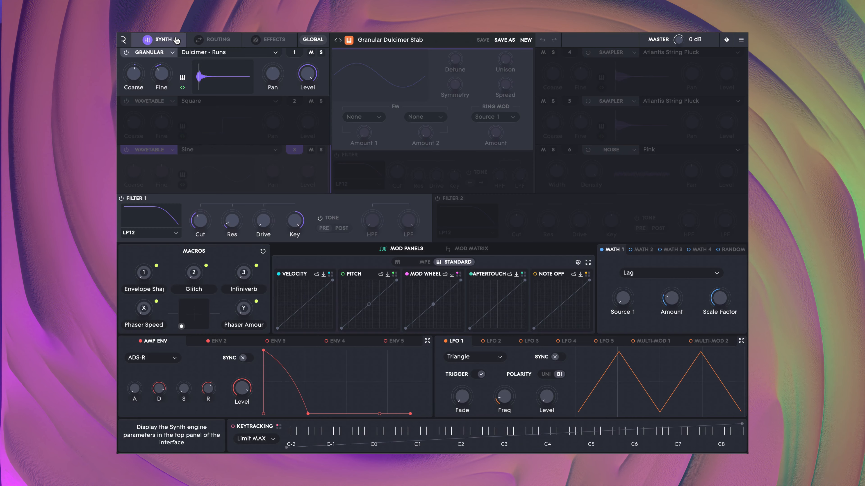
{"action": "left_click", "coordinate": [294, 52]}
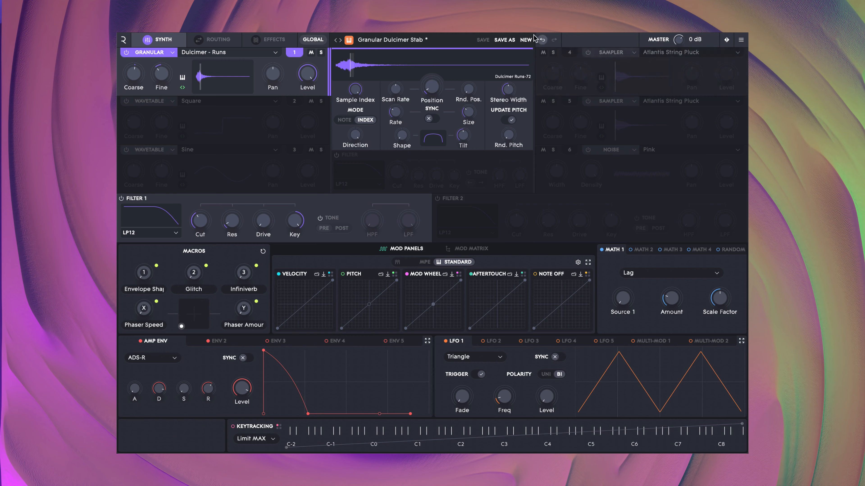
- Create a new preset, discarding the unsaved changes, and change source 1's engine type to Granular
{"action": "left_click", "coordinate": [526, 39]}
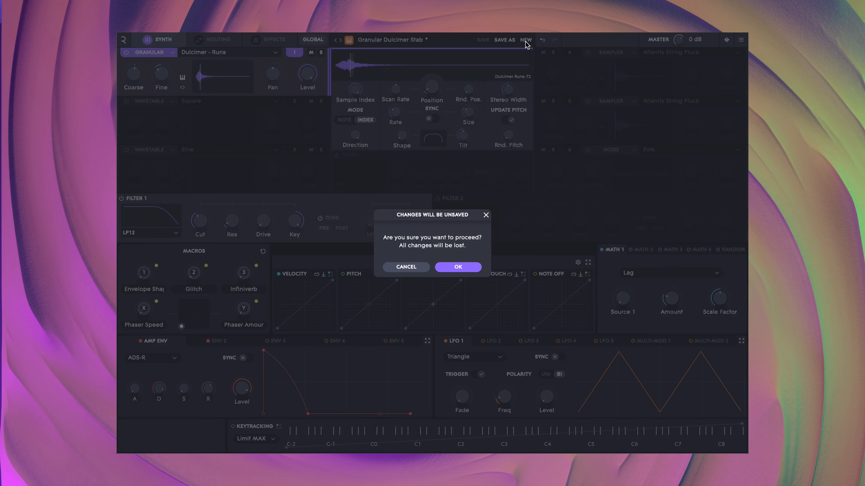
{"action": "left_click", "coordinate": [457, 267]}
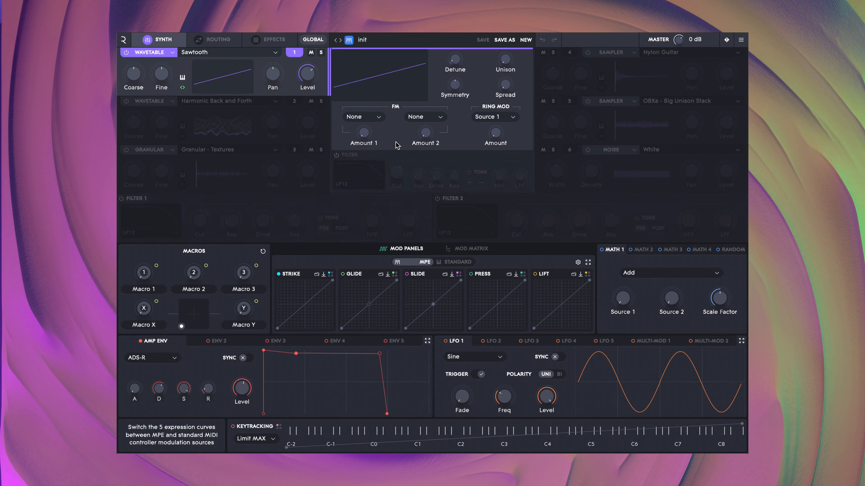
{"action": "left_click", "coordinate": [173, 53]}
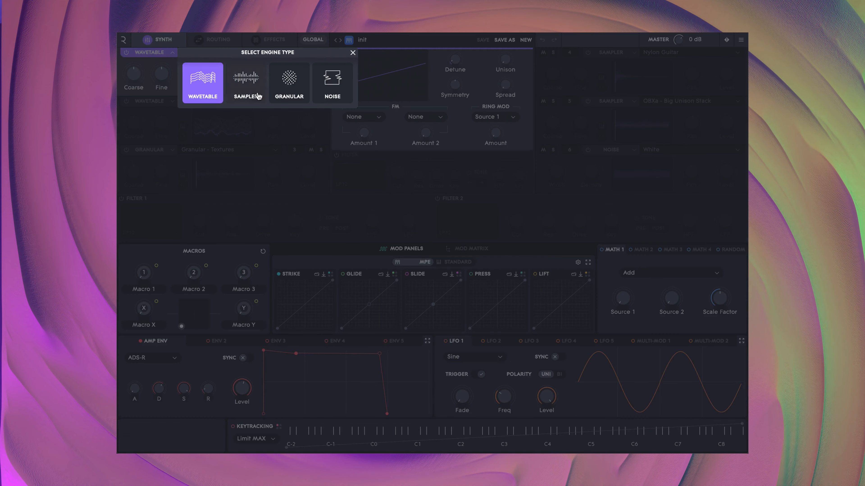
{"action": "left_click", "coordinate": [291, 90]}
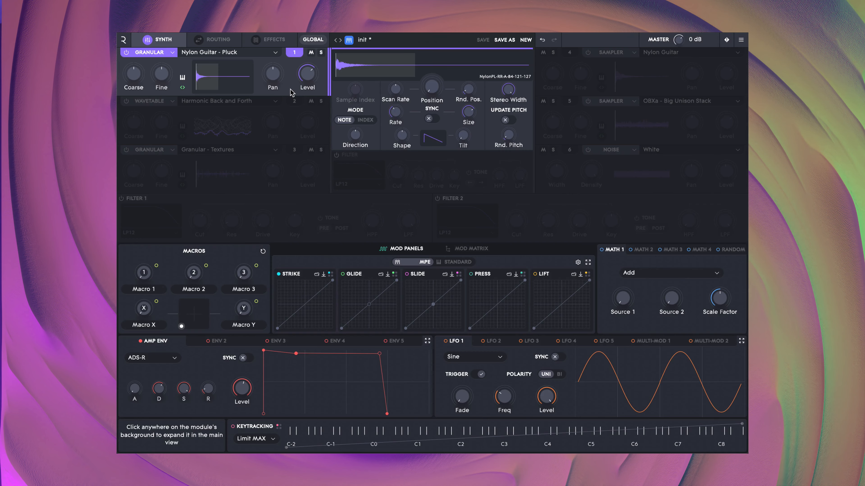
- Import Voice TEST.wav into source 1's sample library with 60 - C3 as the root note
{"action": "left_click", "coordinate": [275, 52]}
{"action": "left_click_drag", "start_coordinate": [727, 208], "coordinate": [338, 365]}
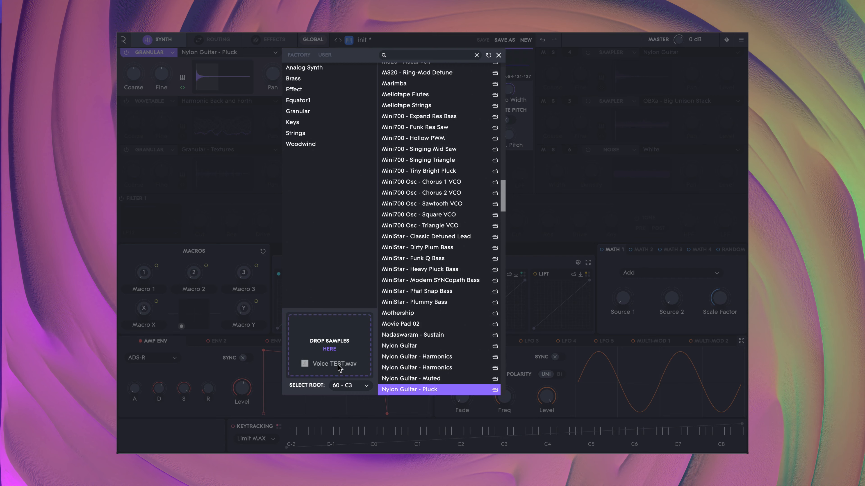
{"action": "left_click_drag", "start_coordinate": [338, 364], "coordinate": [338, 365]}
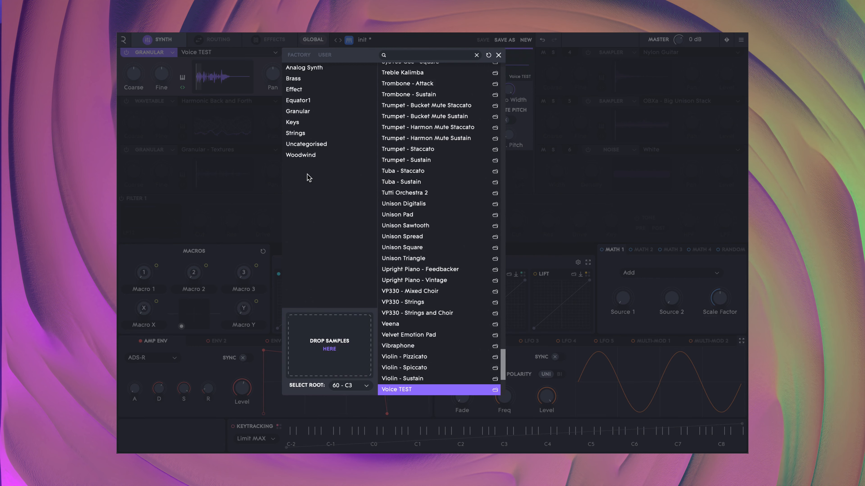
- Look through the Uncategorised, Equator1 and Keys categories of the sample library
{"action": "left_click", "coordinate": [323, 146]}
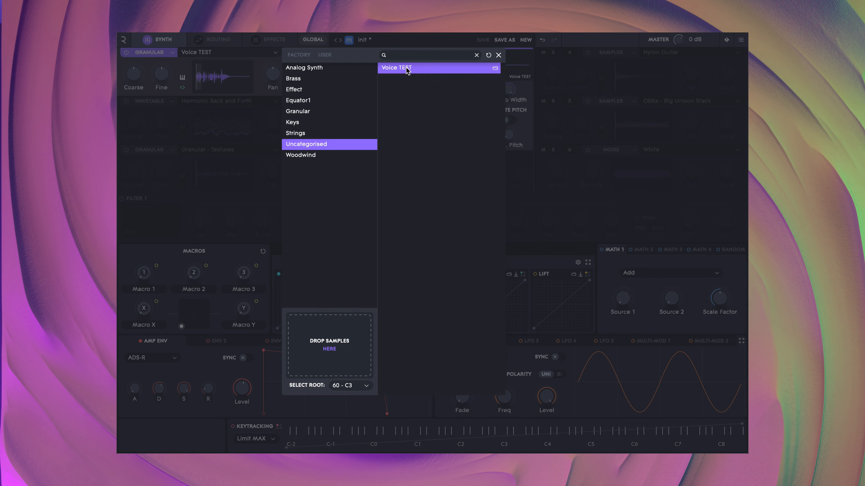
{"action": "left_click", "coordinate": [335, 99]}
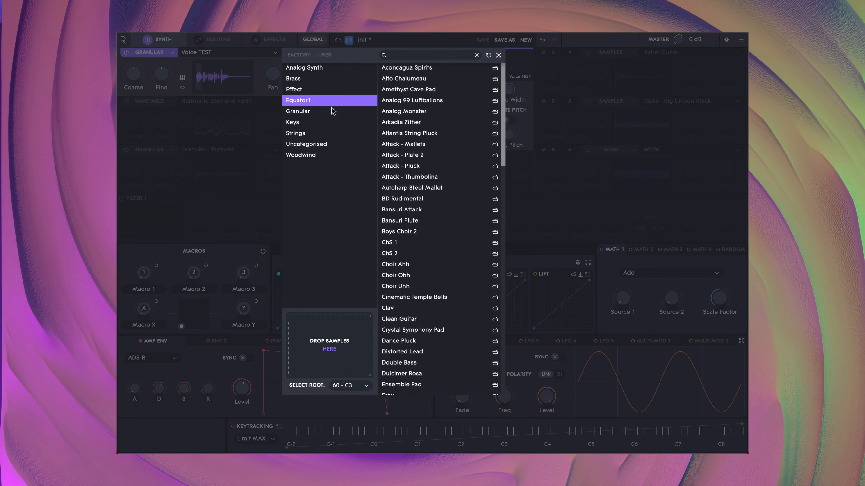
{"action": "left_click", "coordinate": [331, 122]}
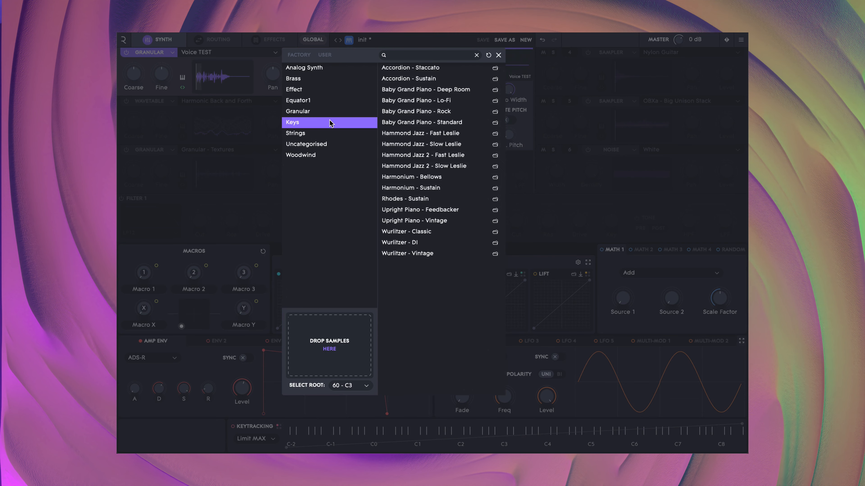
{"action": "left_click", "coordinate": [327, 145]}
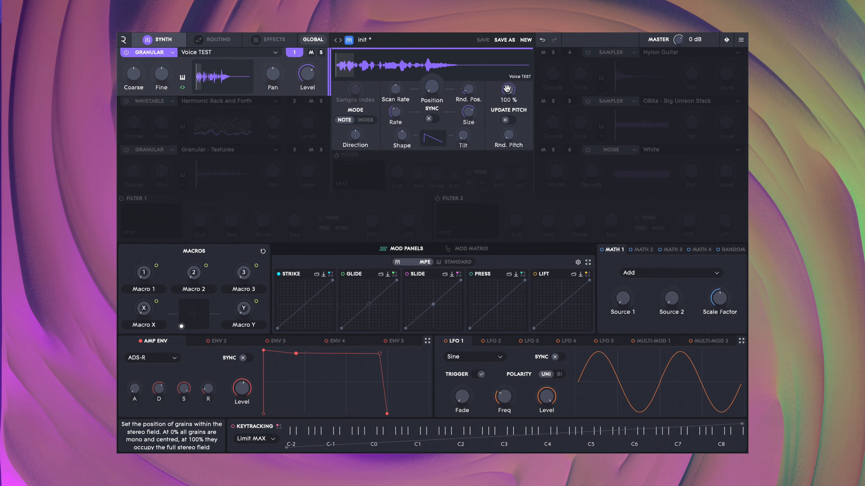
- Set the grain envelope's Tilt to 51 % and raise the grain playback Direction of source 1
{"action": "mouse_move", "coordinate": [465, 84]}
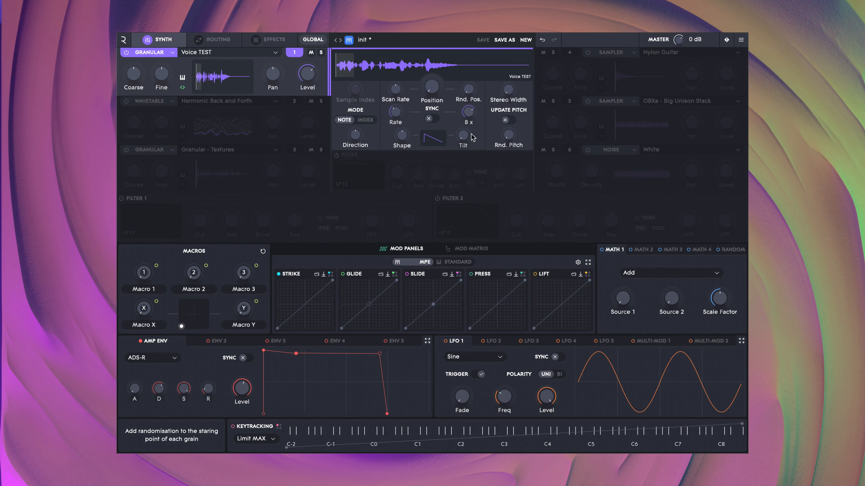
{"action": "mouse_move", "coordinate": [463, 135]}
{"action": "mouse_move", "coordinate": [395, 111]}
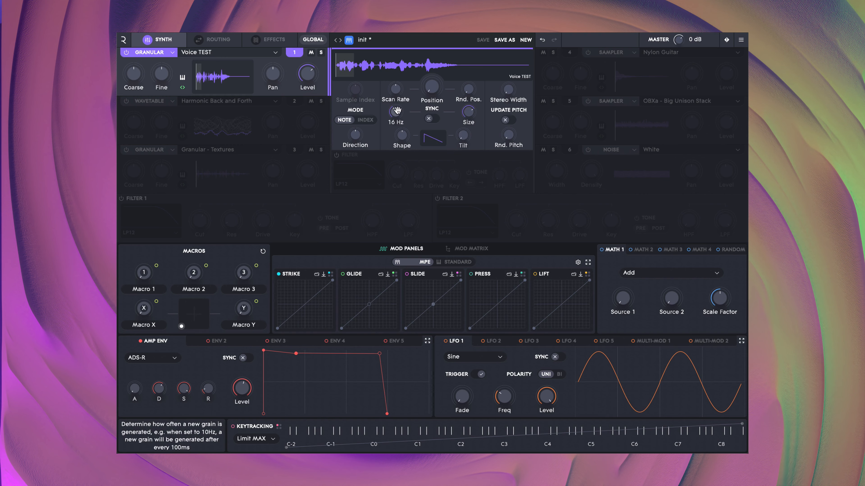
{"action": "left_click_drag", "start_coordinate": [463, 135], "coordinate": [459, 103]}
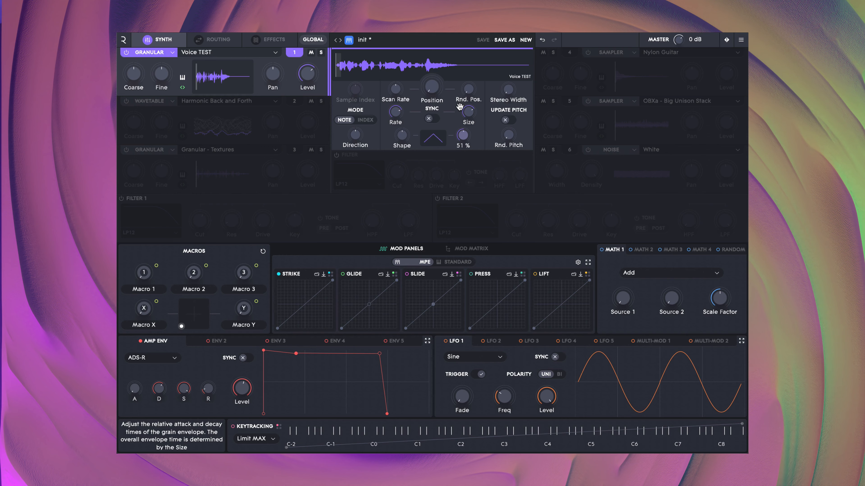
{"action": "left_click_drag", "start_coordinate": [356, 134], "coordinate": [396, 76]}
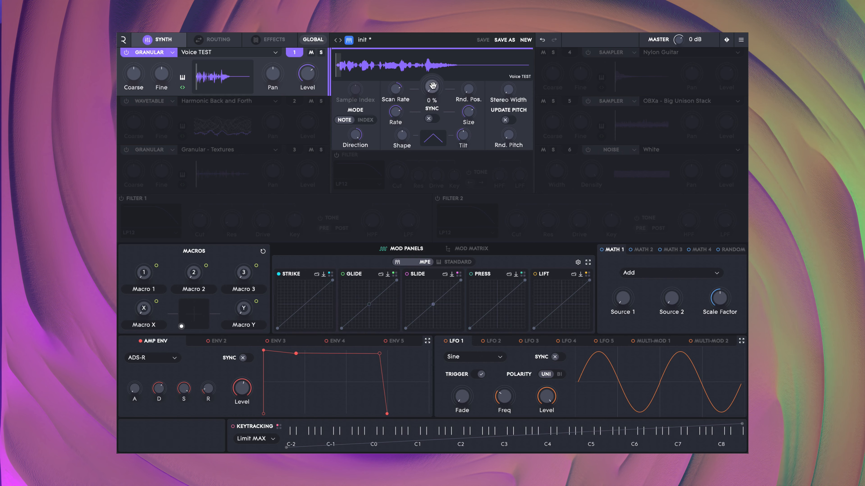
- Try scanning backwards through the voice sample with a negative Scan Rate and a start Position in the sample's second half
{"action": "mouse_move", "coordinate": [431, 87]}
{"action": "left_mouse_down"}
{"action": "mouse_move", "coordinate": [432, 60]}
{"action": "mouse_move", "coordinate": [434, 91]}
{"action": "left_mouse_up"}
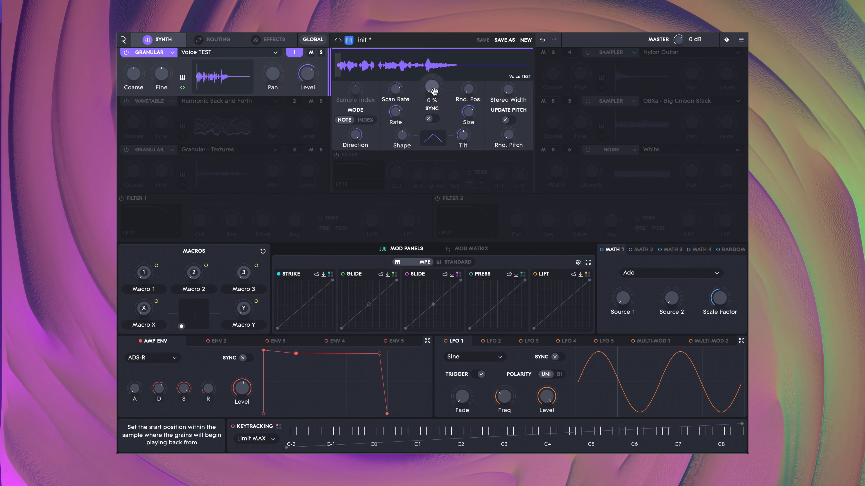
{"action": "mouse_move", "coordinate": [397, 90]}
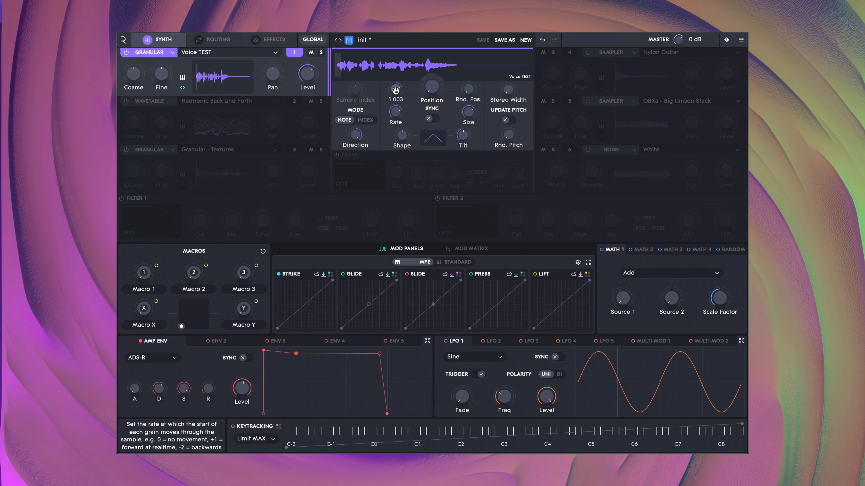
{"action": "left_click_drag", "start_coordinate": [396, 90], "coordinate": [404, 105]}
{"action": "mouse_move", "coordinate": [397, 89]}
{"action": "left_click_drag", "start_coordinate": [397, 89], "coordinate": [407, 102]}
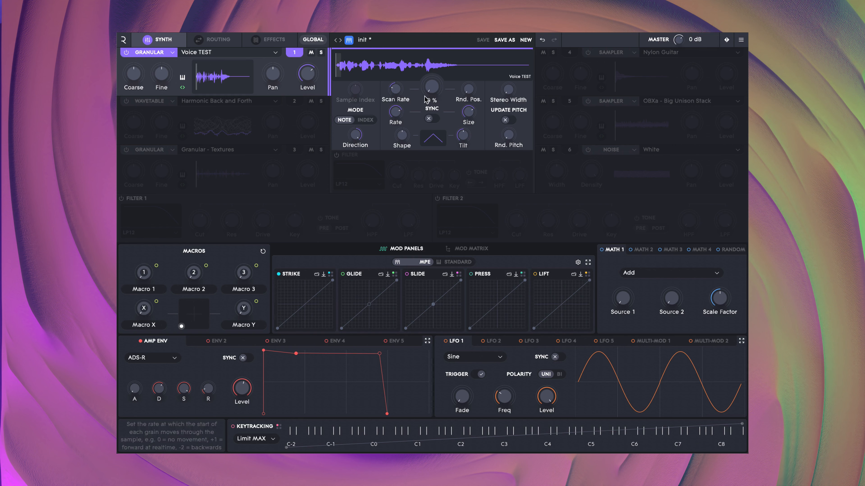
{"action": "mouse_move", "coordinate": [430, 58]}
{"action": "left_click_drag", "start_coordinate": [431, 58], "coordinate": [431, 53]}
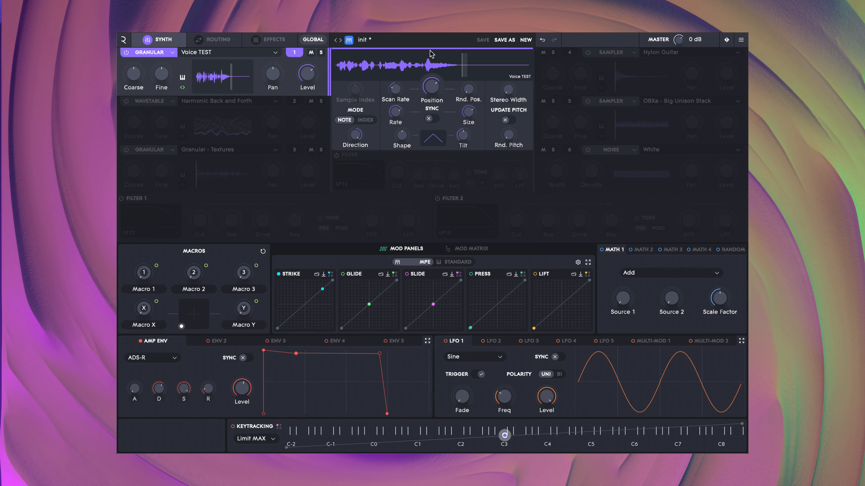
- Return the grain Position to the sample's start and set the Scan Rate to about 1.002
{"action": "mouse_move", "coordinate": [394, 88]}
{"action": "left_mouse_down"}
{"action": "mouse_move", "coordinate": [395, 69]}
{"action": "mouse_move", "coordinate": [432, 94]}
{"action": "mouse_move", "coordinate": [434, 129]}
{"action": "left_mouse_up"}
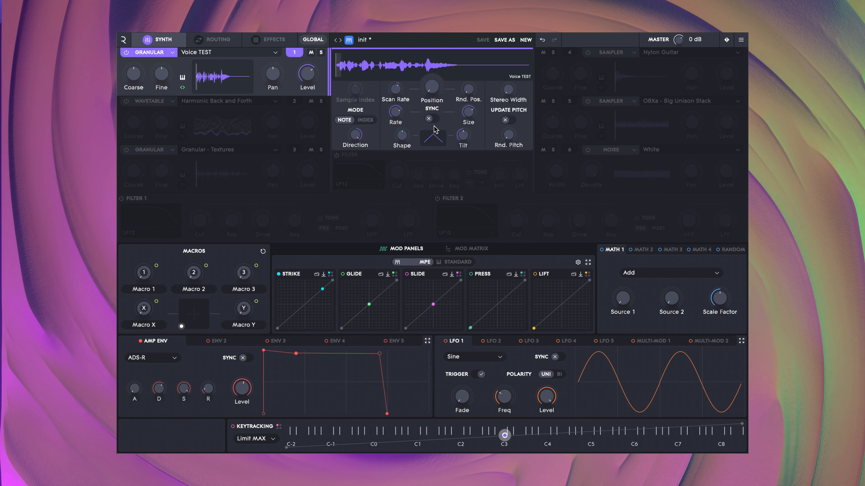
{"action": "mouse_move", "coordinate": [396, 88]}
{"action": "left_mouse_down"}
{"action": "mouse_move", "coordinate": [397, 81]}
{"action": "mouse_move", "coordinate": [396, 88]}
{"action": "left_mouse_up"}
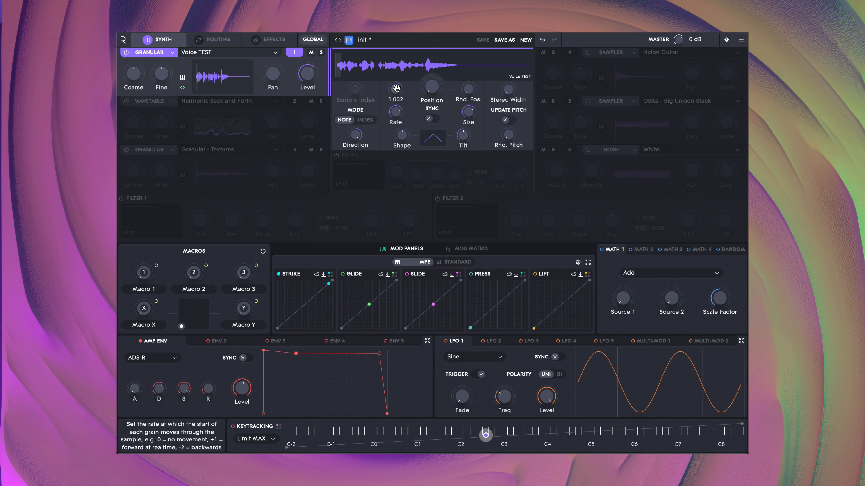
- Try randomising the start position and the pitch of the grains, with a reduced Scan Rate
{"action": "left_click_drag", "start_coordinate": [468, 96], "coordinate": [468, 89]}
{"action": "left_click_drag", "start_coordinate": [398, 89], "coordinate": [402, 103]}
{"action": "left_click_drag", "start_coordinate": [471, 89], "coordinate": [468, 74]}
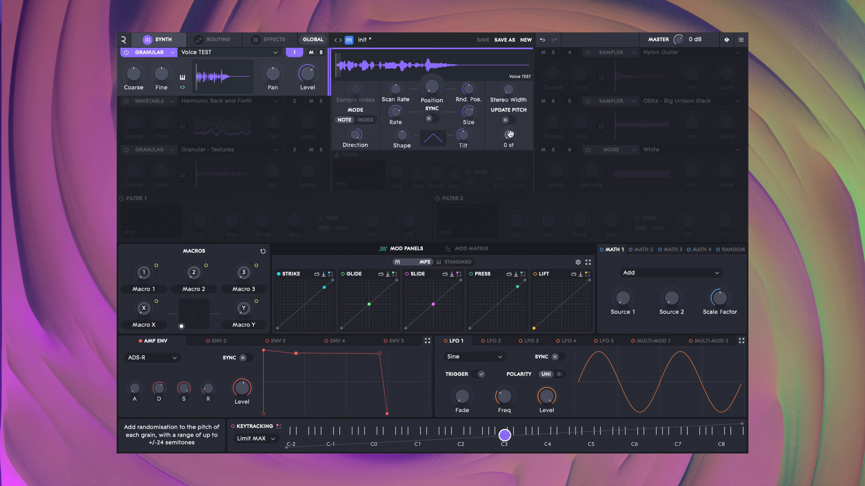
{"action": "left_click_drag", "start_coordinate": [509, 135], "coordinate": [507, 119]}
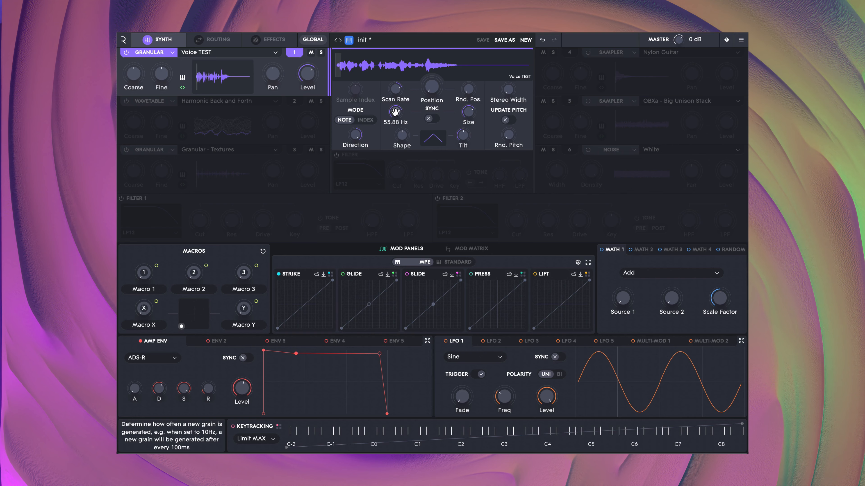
- Lower the grain Rate and Size of source 1 and readjust the Scan Rate
{"action": "left_click_drag", "start_coordinate": [395, 112], "coordinate": [402, 137]}
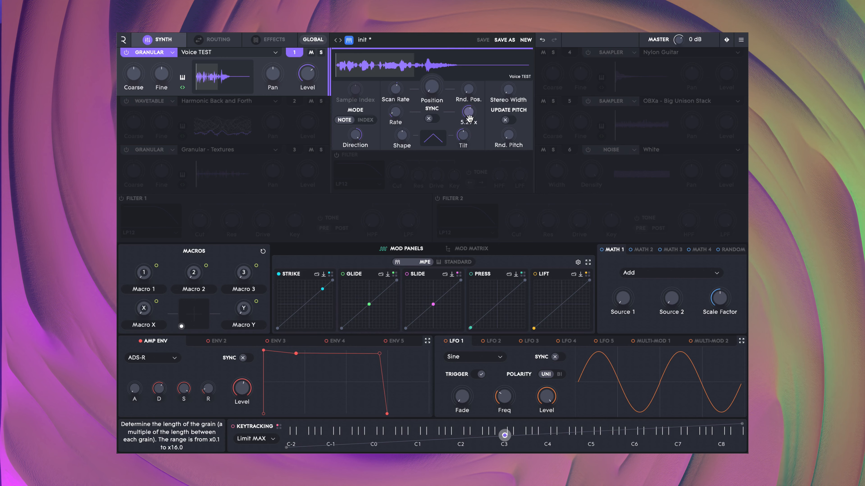
{"action": "left_click_drag", "start_coordinate": [469, 121], "coordinate": [473, 134]}
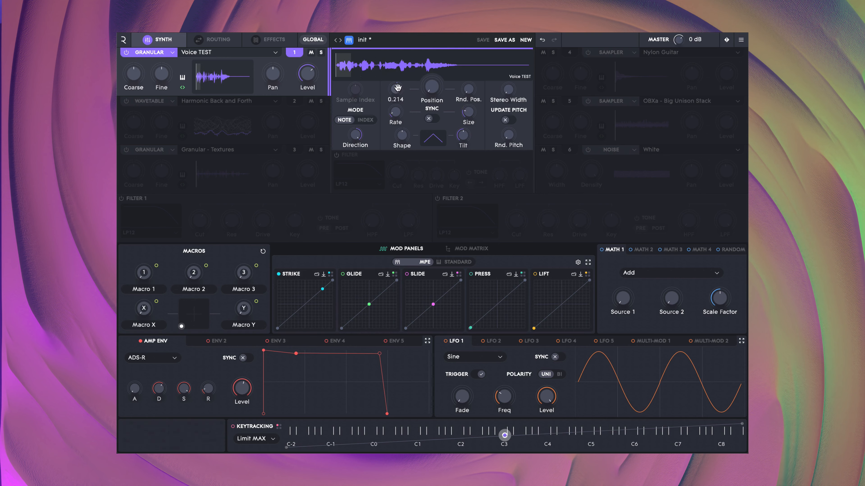
{"action": "left_click_drag", "start_coordinate": [396, 89], "coordinate": [395, 85]}
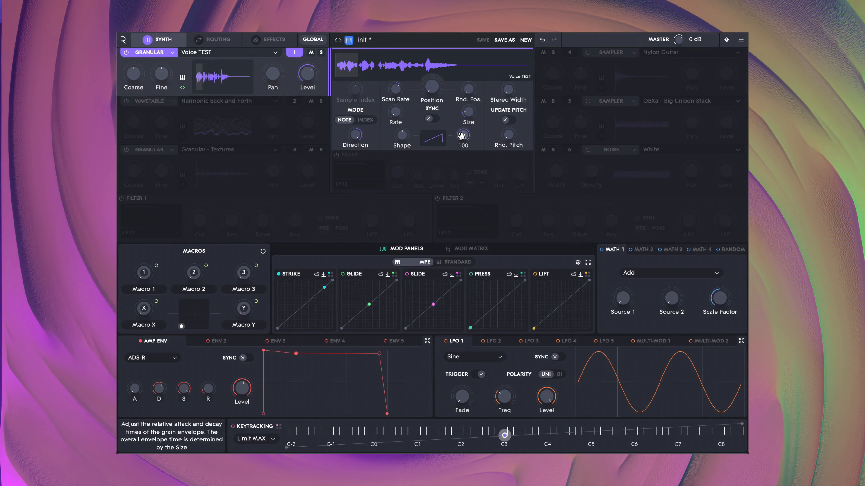
- Vary the Tilt of the grain envelope and set its Shape to 49 %
{"action": "left_click_drag", "start_coordinate": [463, 136], "coordinate": [479, 208]}
{"action": "mouse_move", "coordinate": [402, 135]}
{"action": "left_mouse_down"}
{"action": "mouse_move", "coordinate": [404, 104]}
{"action": "mouse_move", "coordinate": [411, 164]}
{"action": "mouse_move", "coordinate": [406, 143]}
{"action": "left_mouse_up"}
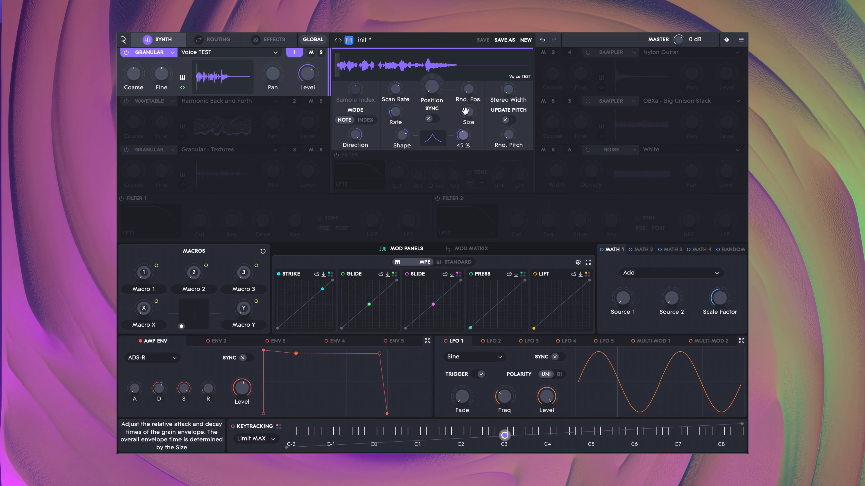
{"action": "left_click_drag", "start_coordinate": [406, 131], "coordinate": [408, 146]}
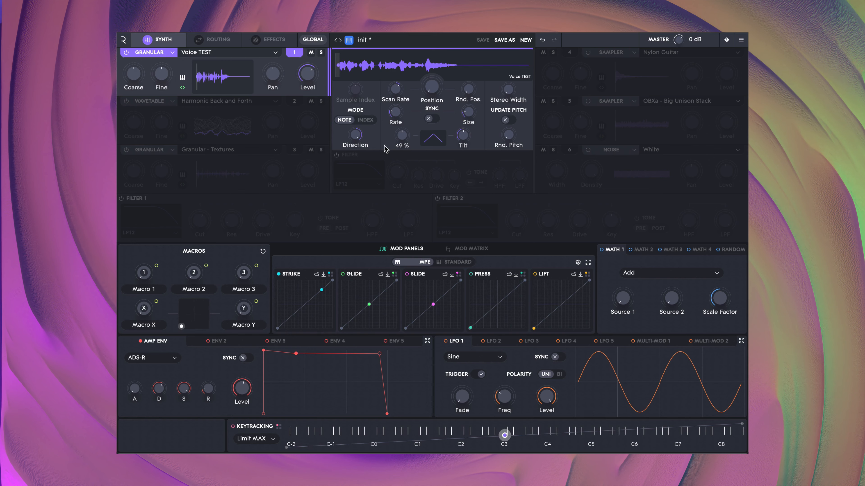
- Adjust the grain Direction and Rate, and move the start Position to 48 % of the voice sample
{"action": "left_click_drag", "start_coordinate": [356, 134], "coordinate": [365, 187]}
{"action": "left_click_drag", "start_coordinate": [397, 113], "coordinate": [355, 108]}
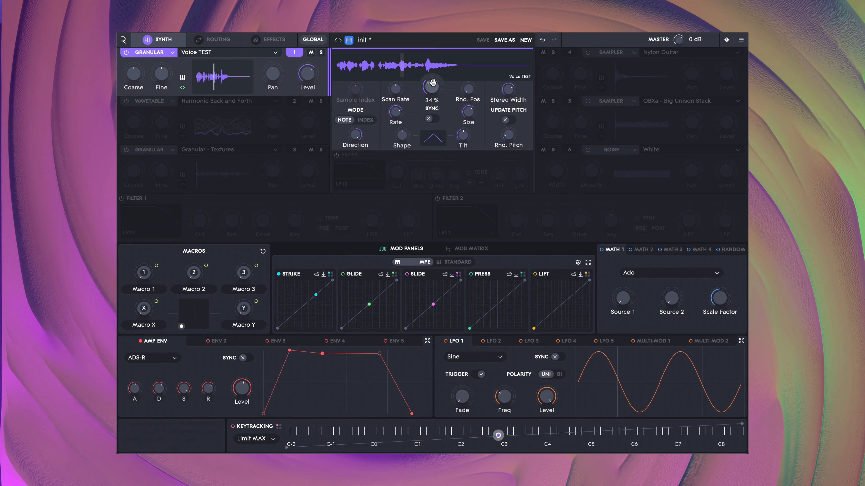
{"action": "left_click_drag", "start_coordinate": [433, 85], "coordinate": [433, 78]}
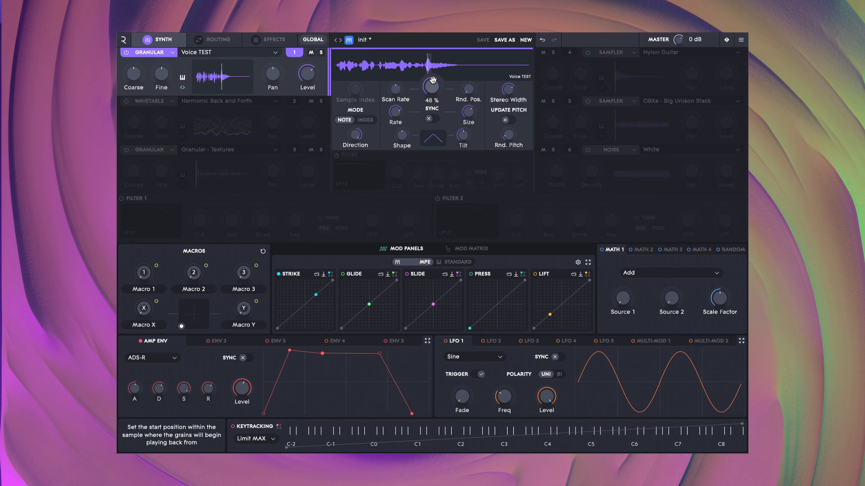